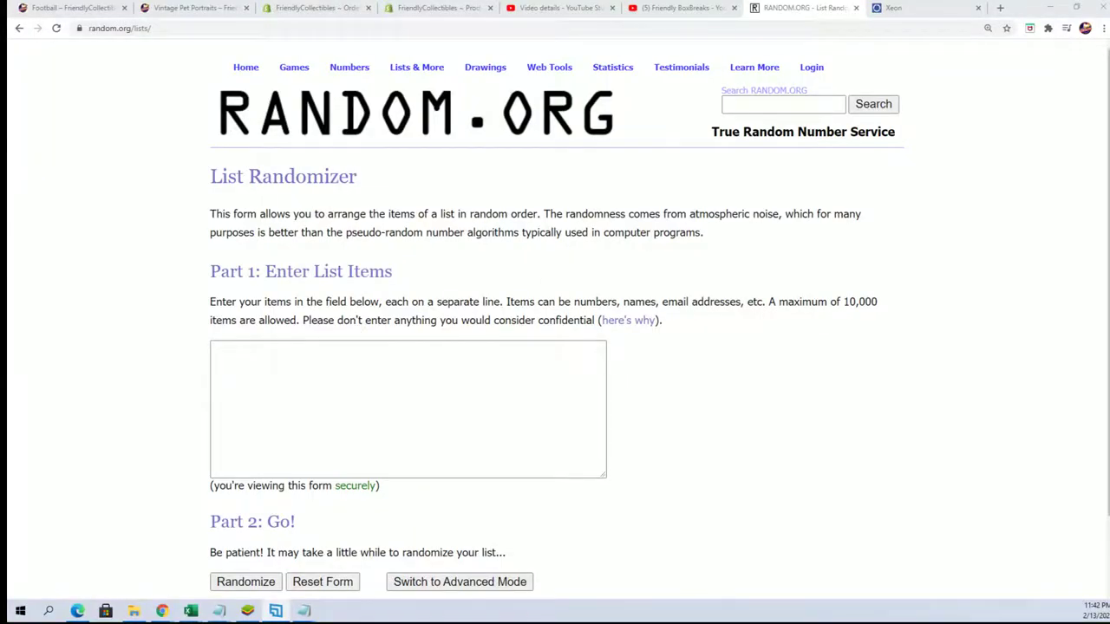
Copy the 32 owner names from the notes into the List Randomizer box
{"action": "left_click", "coordinate": [275, 610]}
{"action": "scroll", "coordinate": [607, 297], "scroll_direction": "up", "scroll_amount": 10}
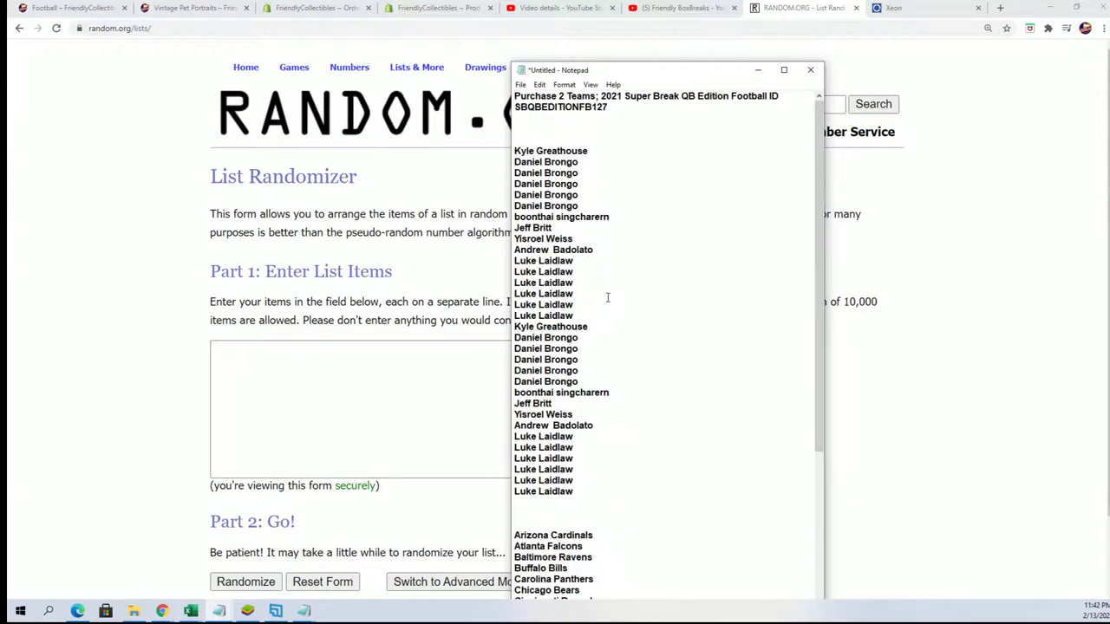
{"action": "mouse_move", "coordinate": [579, 486]}
{"action": "left_mouse_down"}
{"action": "mouse_move", "coordinate": [520, 307]}
{"action": "mouse_move", "coordinate": [501, 148]}
{"action": "left_mouse_up"}
{"action": "right_click", "coordinate": [549, 173]}
{"action": "left_click", "coordinate": [572, 217]}
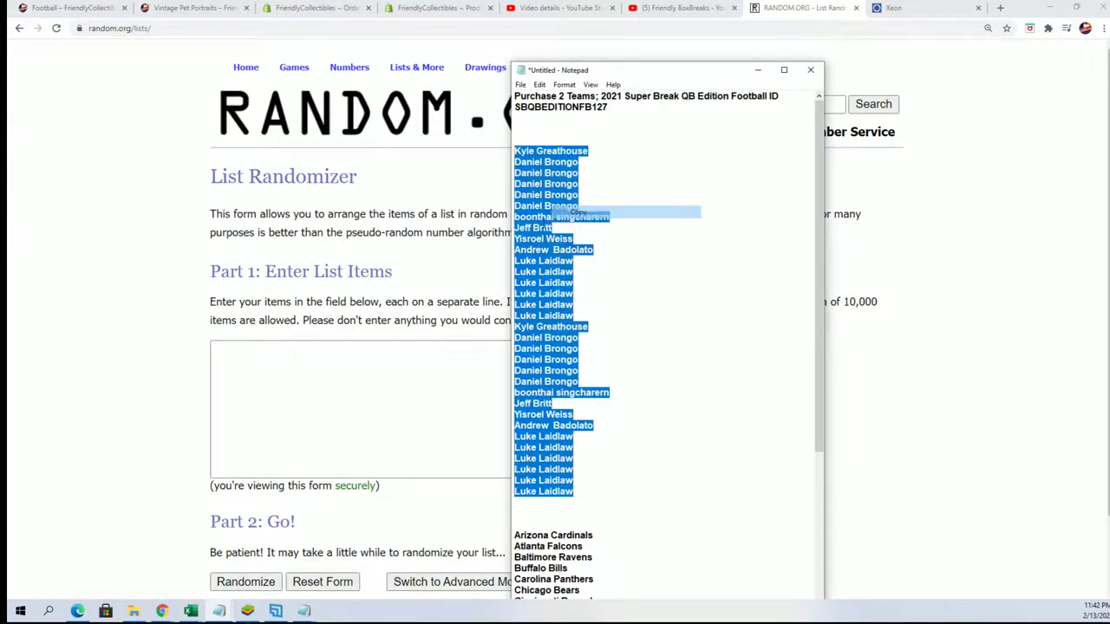
{"action": "left_click", "coordinate": [364, 399]}
{"action": "right_click", "coordinate": [264, 356]}
{"action": "left_click", "coordinate": [292, 446]}
Randomize the owner list, then shuffle it again five more times
{"action": "scroll", "coordinate": [286, 472], "scroll_direction": "down", "scroll_amount": 2}
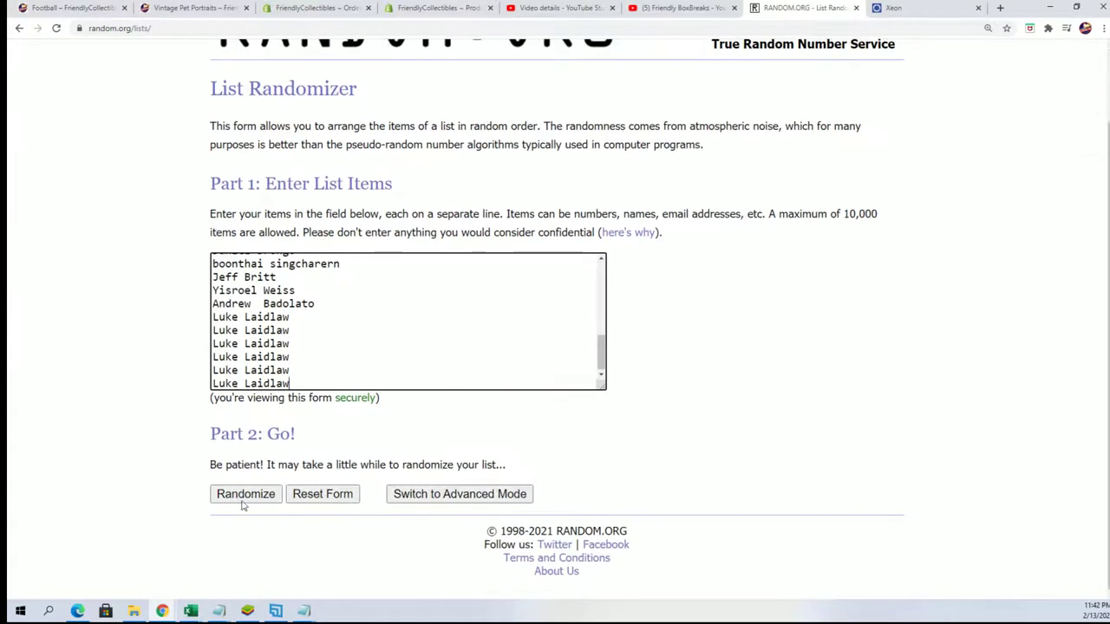
{"action": "left_click", "coordinate": [238, 501]}
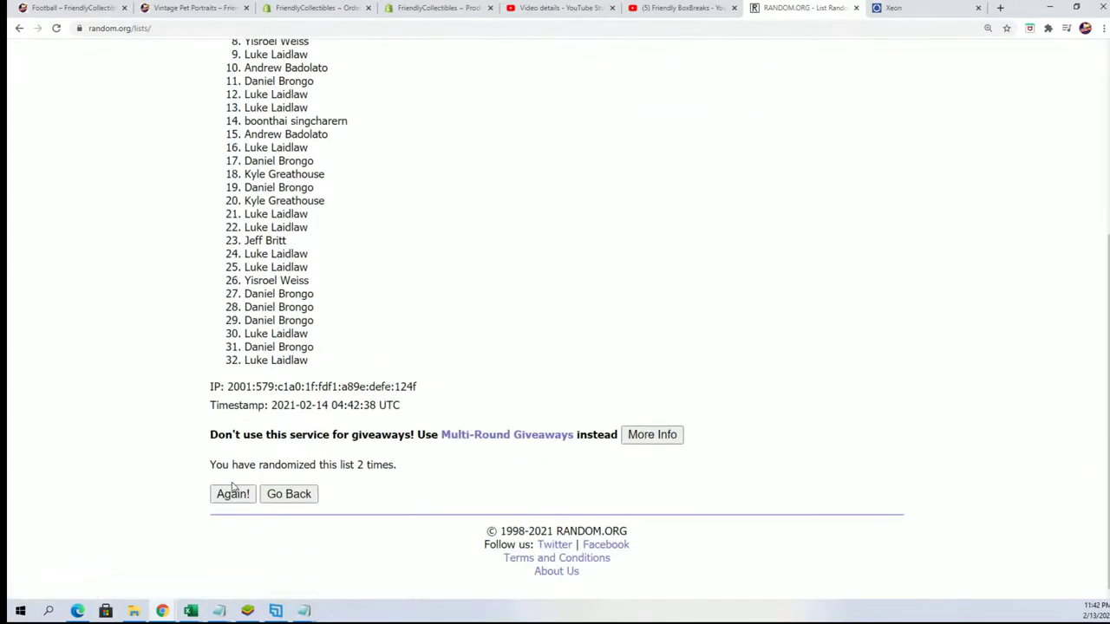
{"action": "left_click", "coordinate": [233, 493]}
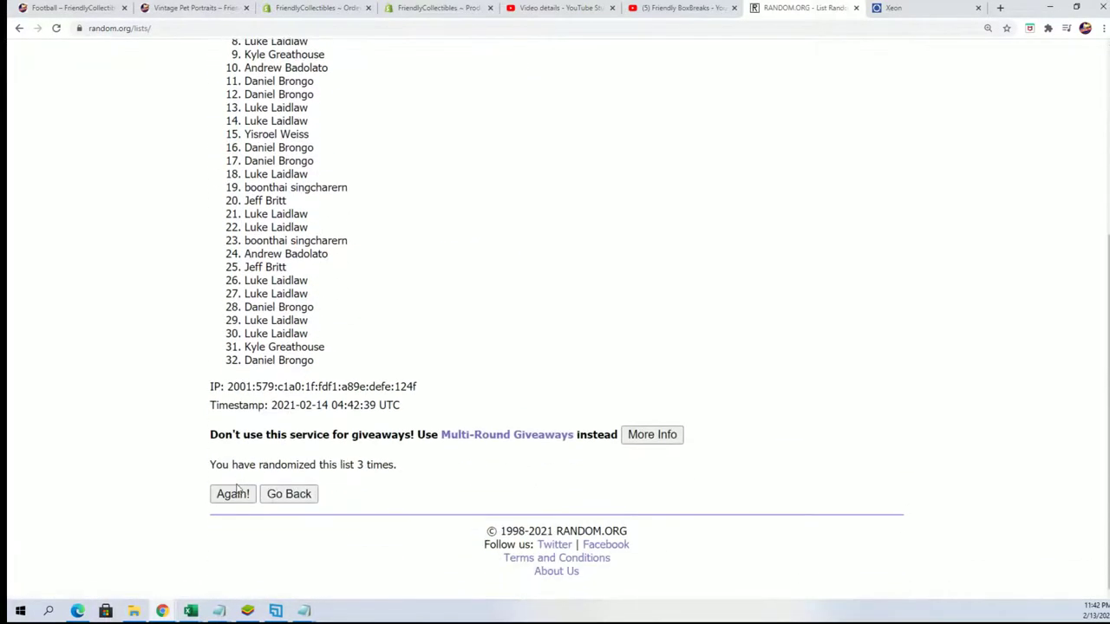
{"action": "left_click", "coordinate": [232, 493]}
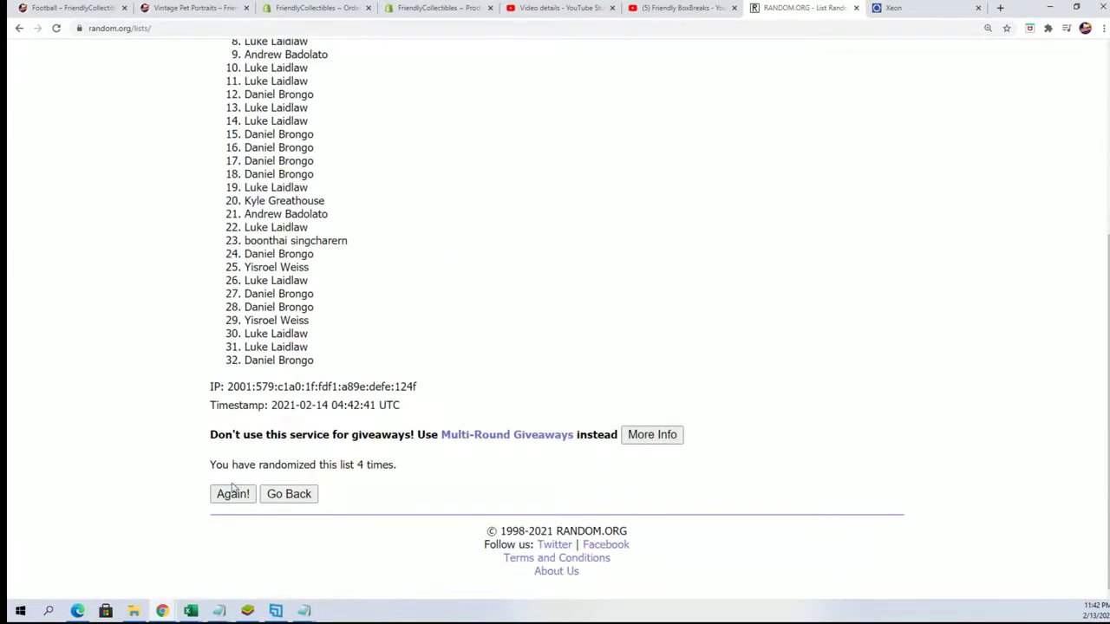
{"action": "left_click", "coordinate": [231, 493]}
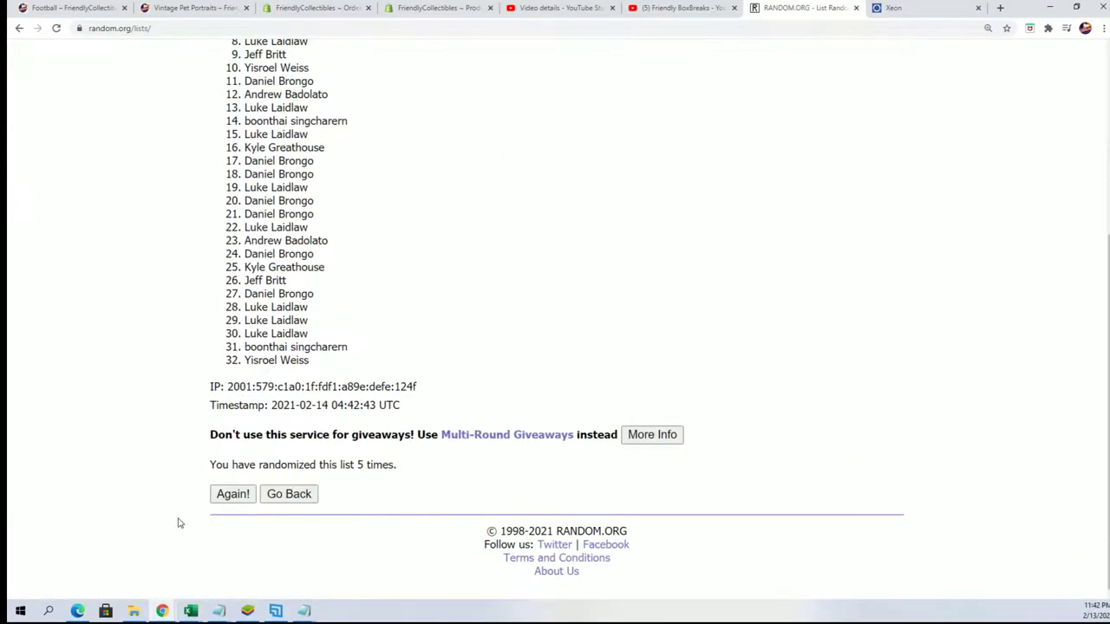
{"action": "left_click", "coordinate": [231, 493]}
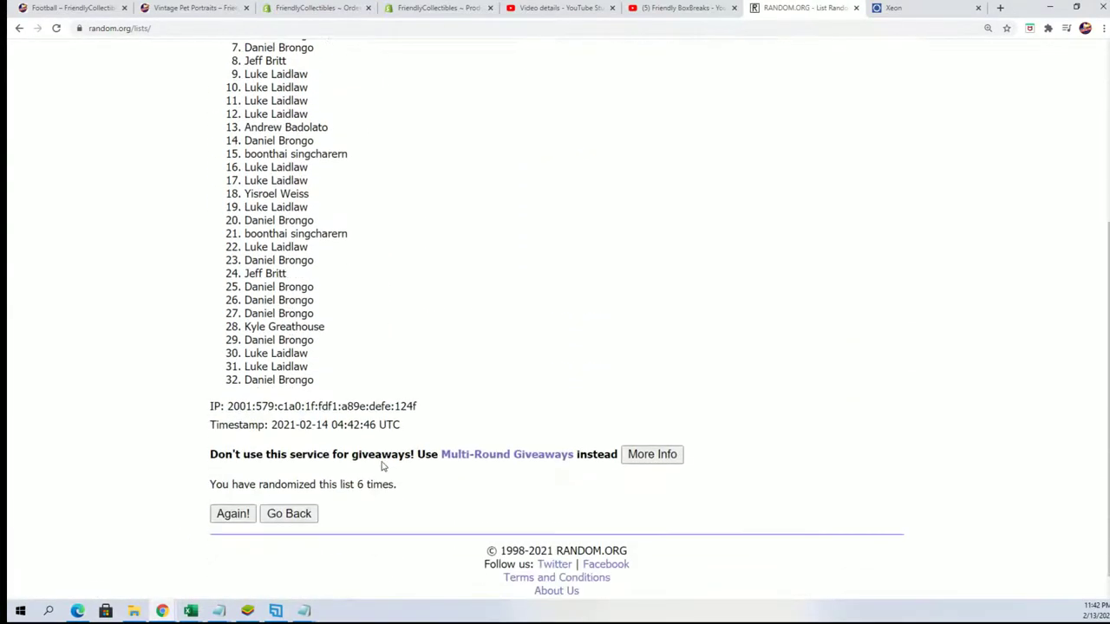
{"action": "left_click", "coordinate": [224, 501]}
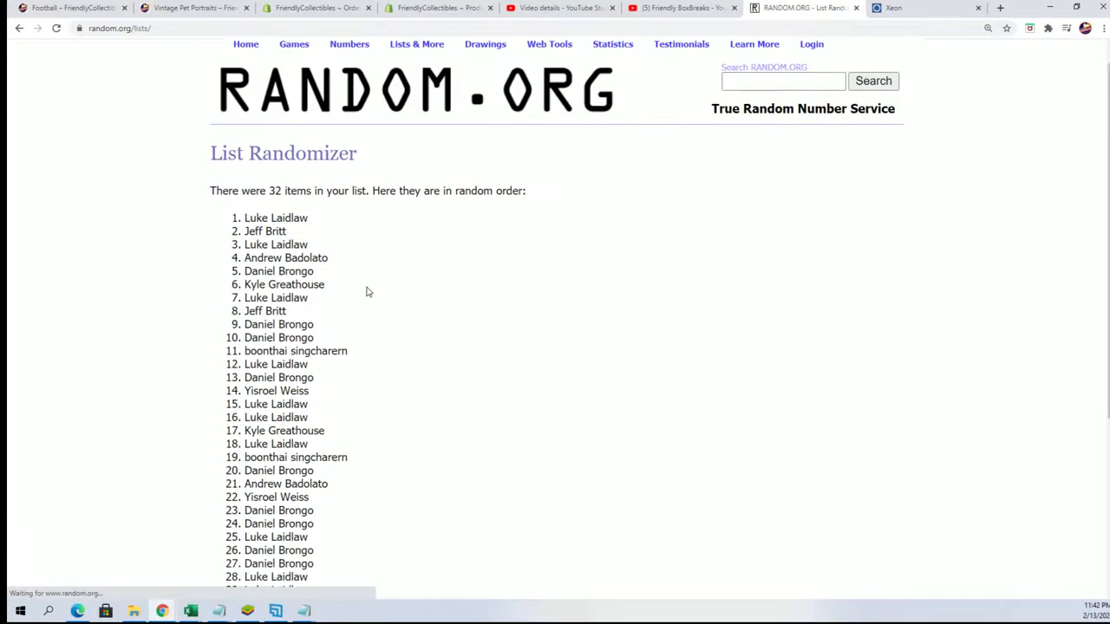
Copy all 32 shuffled owner names and switch to the Excel workbook
{"action": "scroll", "coordinate": [366, 290], "scroll_direction": "down", "scroll_amount": 2}
{"action": "mouse_move", "coordinate": [242, 67]}
{"action": "left_mouse_down"}
{"action": "mouse_move", "coordinate": [332, 447]}
{"action": "mouse_move", "coordinate": [354, 483]}
{"action": "left_mouse_up"}
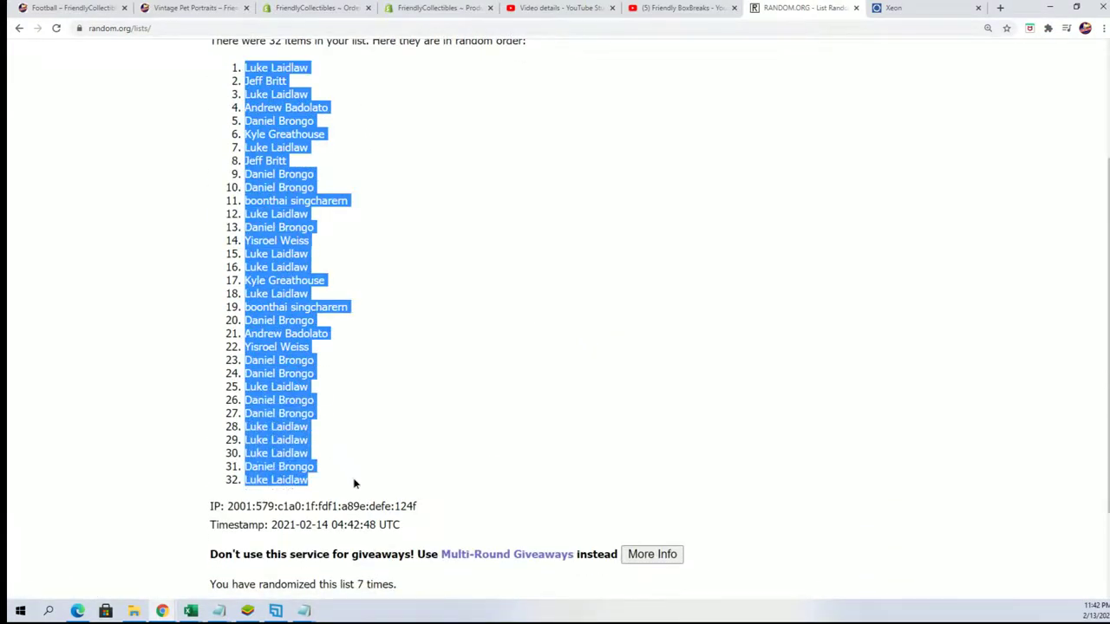
{"action": "right_click", "coordinate": [252, 286]}
{"action": "left_click", "coordinate": [281, 300]}
{"action": "key", "text": "alt+Tab"}
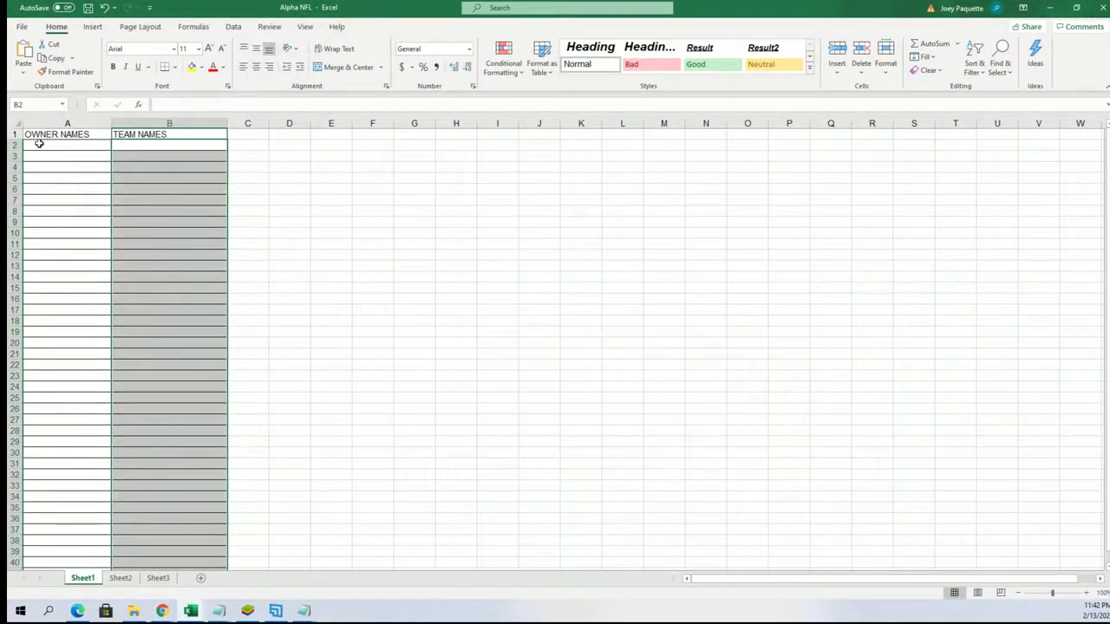
Paste the shuffled owner names into A2:A33 as plain text using Paste Special
{"action": "right_click", "coordinate": [38, 145]}
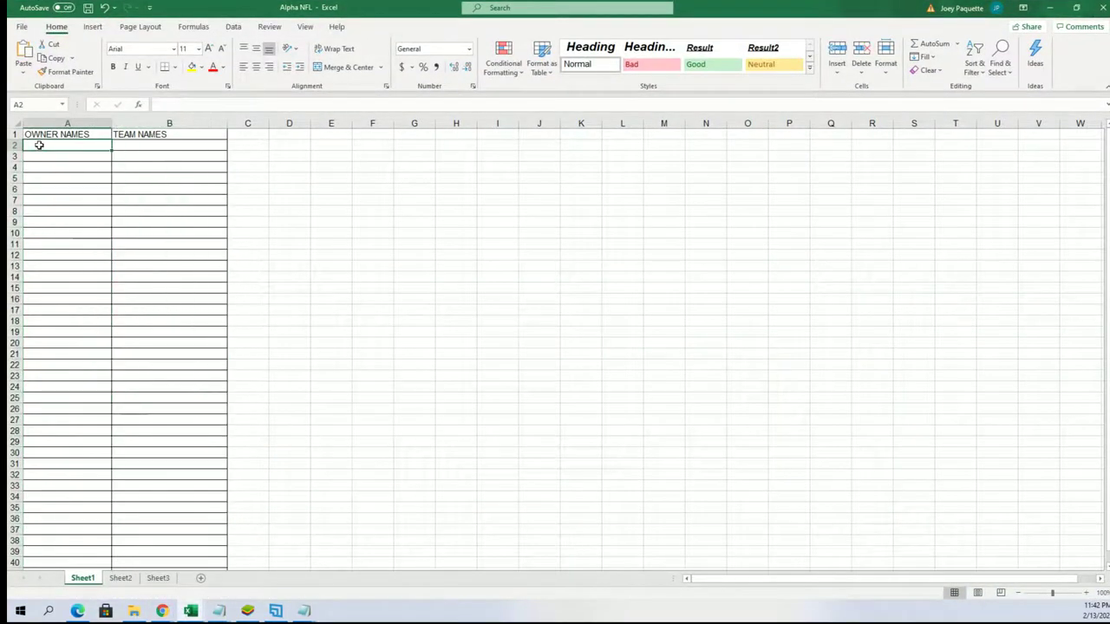
{"action": "left_click", "coordinate": [83, 223]}
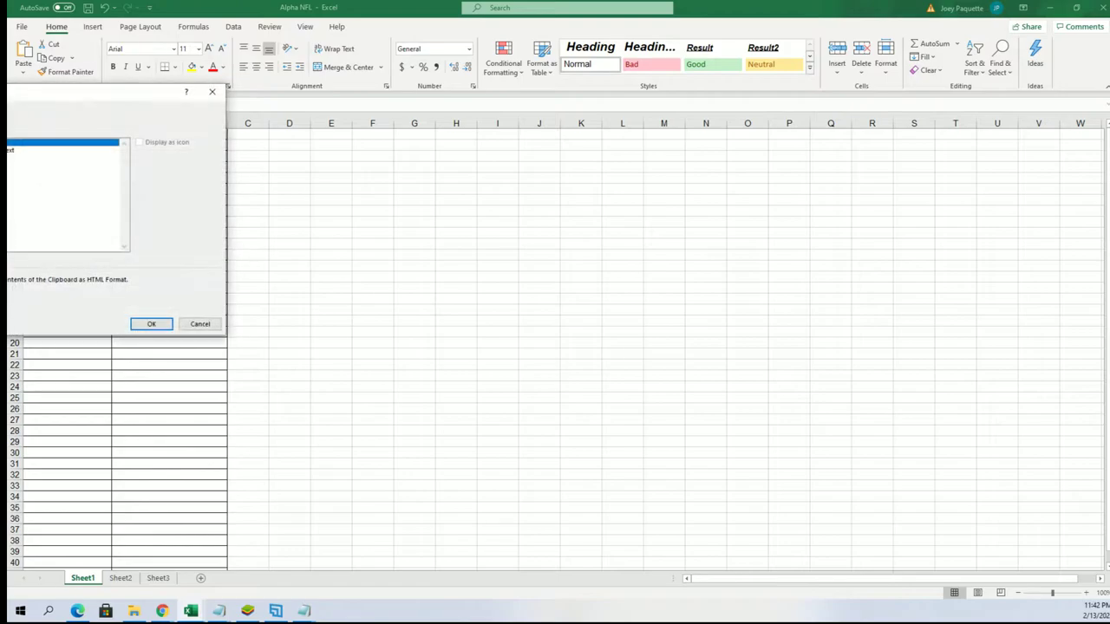
{"action": "left_click", "coordinate": [23, 157]}
{"action": "left_click", "coordinate": [150, 323]}
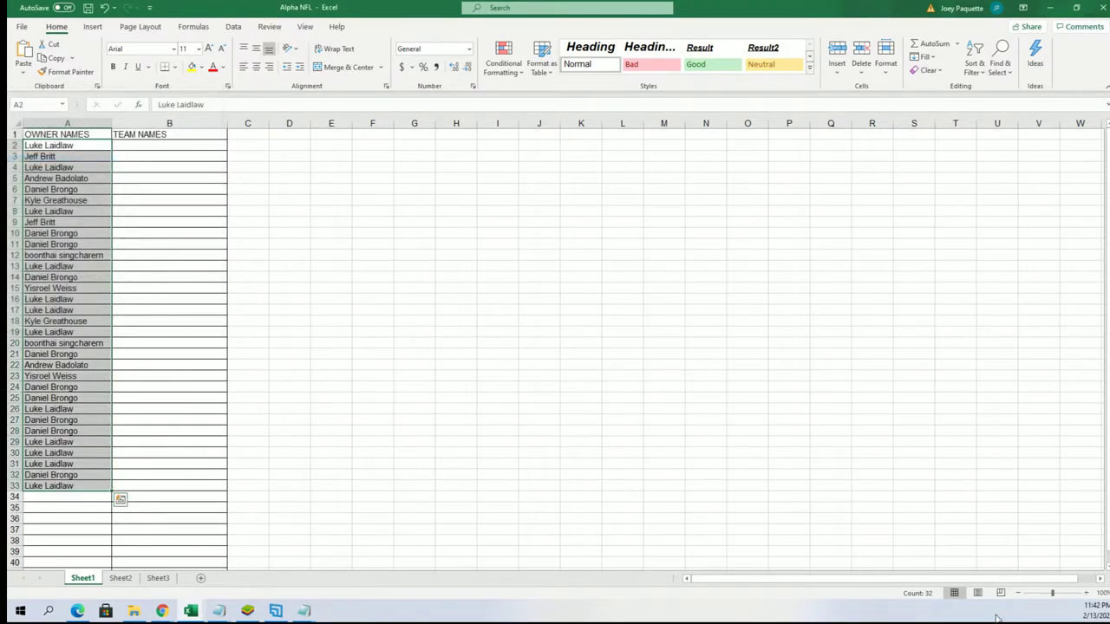
Zoom the sheet to 120%, select cell B2, and minimize Excel
{"action": "left_click", "coordinate": [1085, 593]}
{"action": "left_click", "coordinate": [1086, 592]}
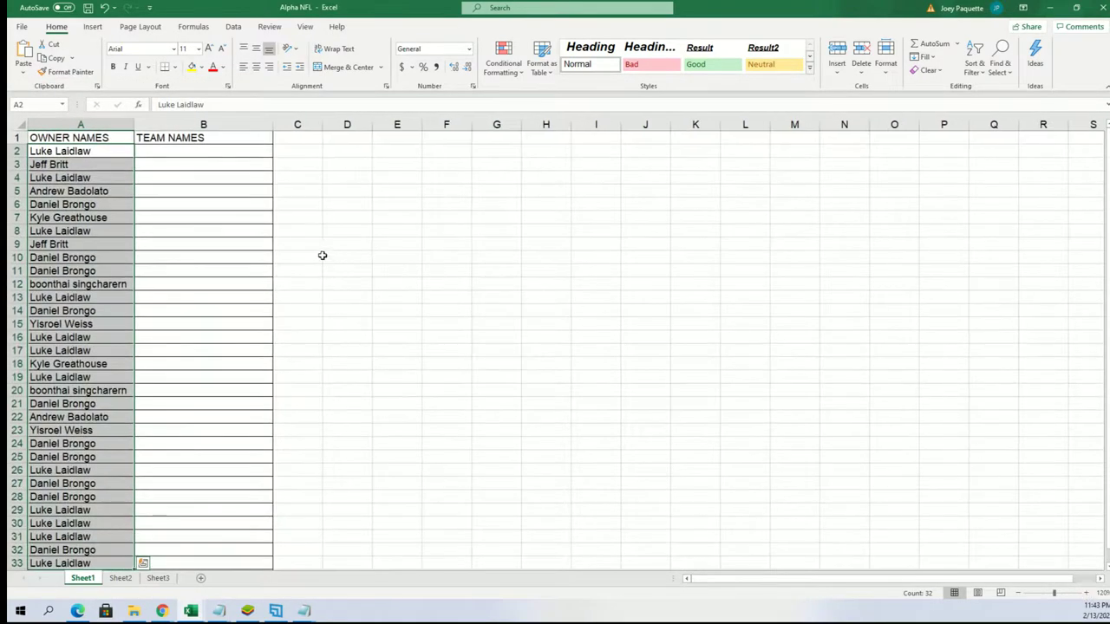
{"action": "left_click", "coordinate": [175, 164]}
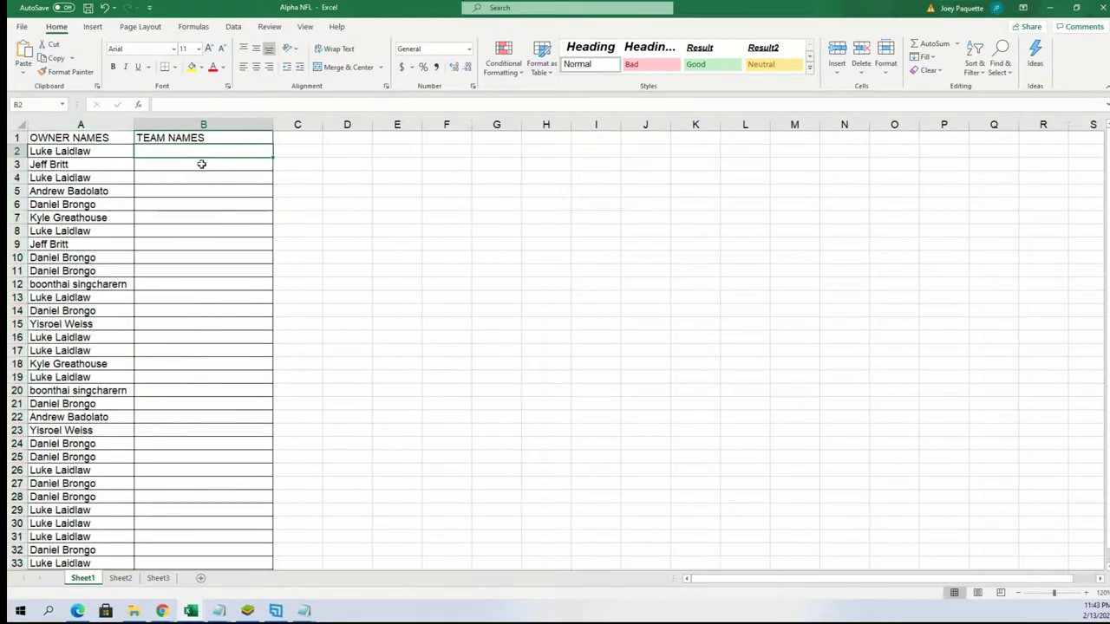
{"action": "left_click", "coordinate": [1050, 9]}
Open a fresh List Randomizer form and copy the 32 NFL team names from the notes
{"action": "scroll", "coordinate": [585, 324], "scroll_direction": "up", "scroll_amount": 3}
{"action": "mouse_move", "coordinate": [410, 71]}
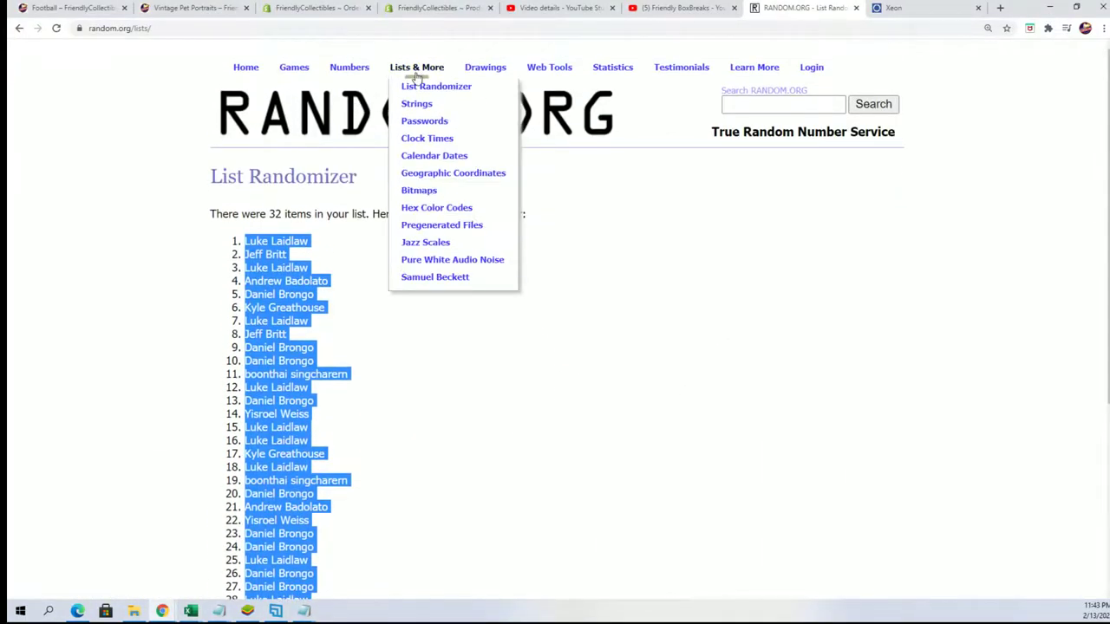
{"action": "left_click", "coordinate": [436, 85]}
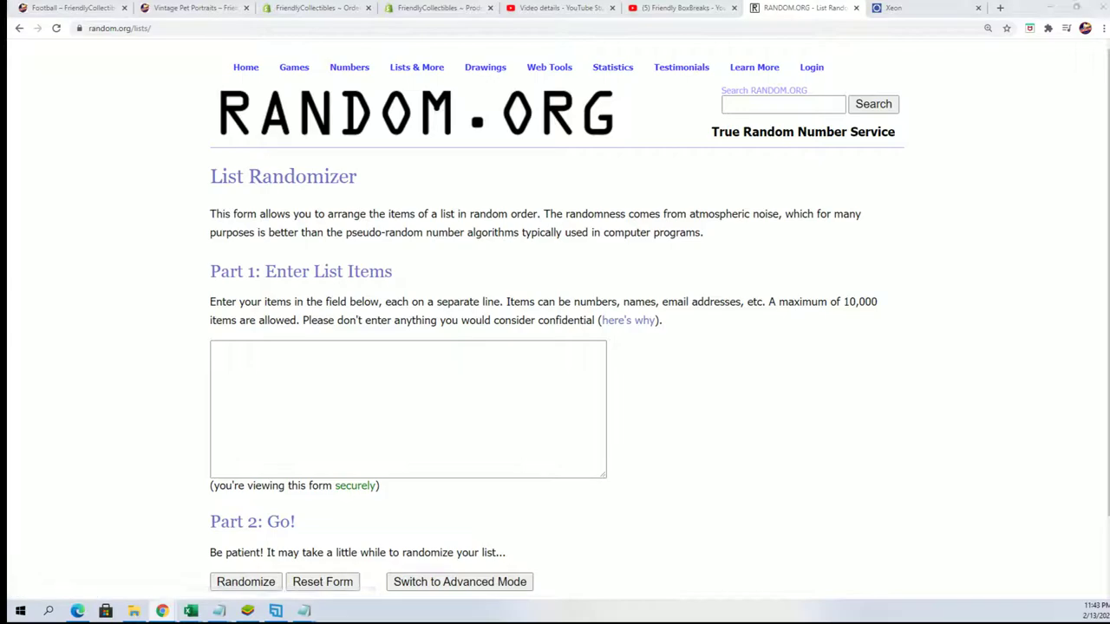
{"action": "key", "text": "alt+Tab"}
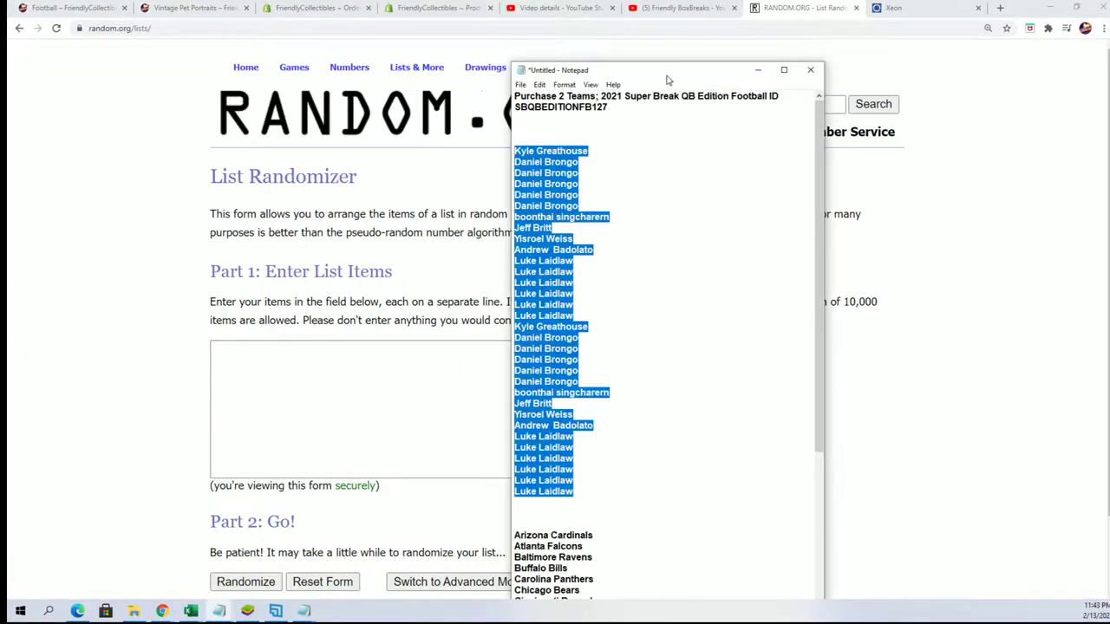
{"action": "double_click", "coordinate": [661, 65]}
{"action": "scroll", "coordinate": [676, 537], "scroll_direction": "down", "scroll_amount": 8}
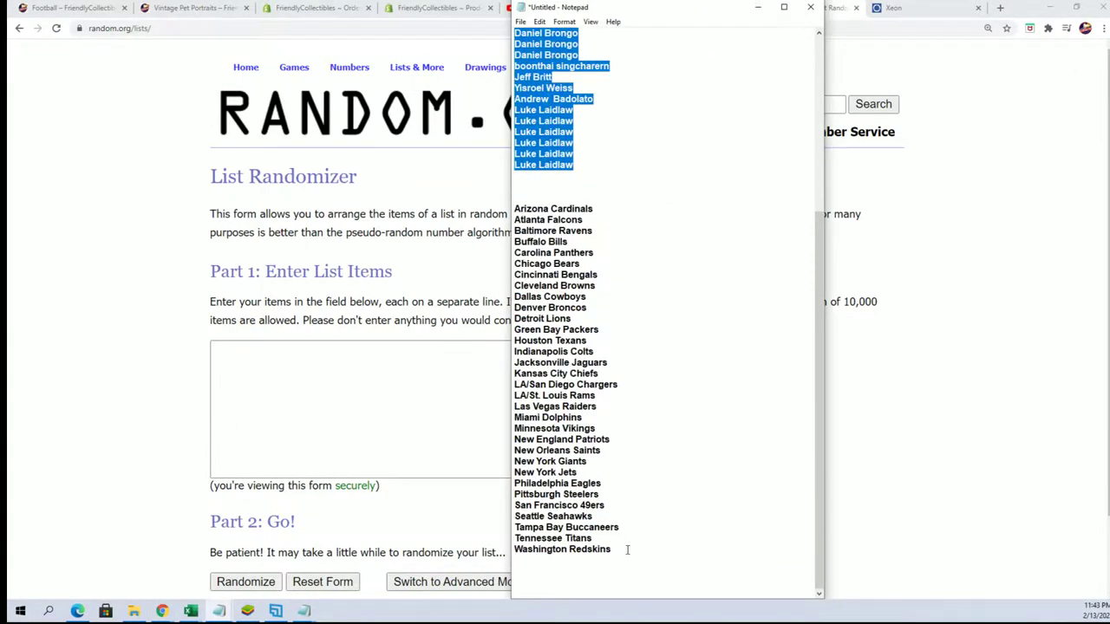
{"action": "mouse_move", "coordinate": [627, 549]}
{"action": "left_mouse_down"}
{"action": "mouse_move", "coordinate": [515, 286]}
{"action": "mouse_move", "coordinate": [516, 209]}
{"action": "left_mouse_up"}
{"action": "right_click", "coordinate": [551, 246]}
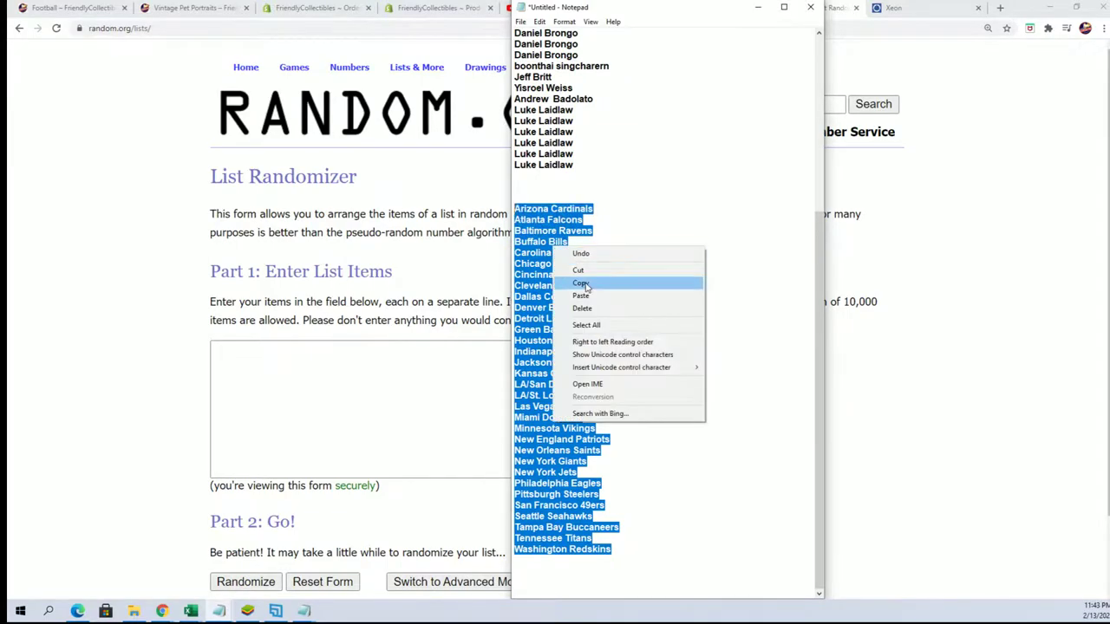
{"action": "left_click", "coordinate": [585, 284]}
Paste the team names into the randomizer list field and randomize them
{"action": "right_click", "coordinate": [339, 352]}
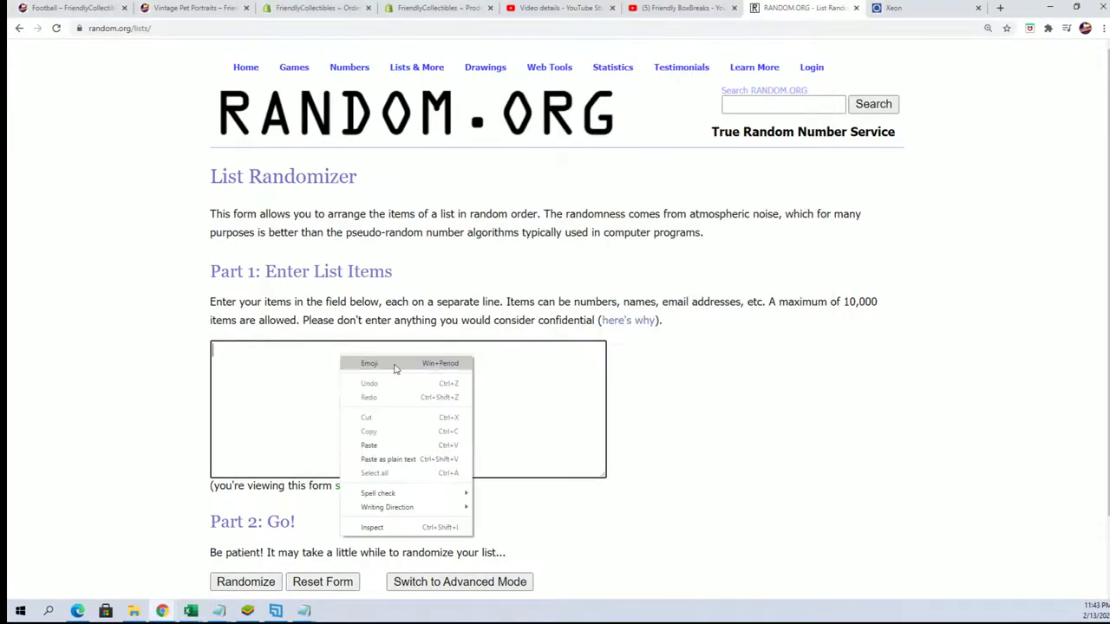
{"action": "left_click", "coordinate": [397, 448]}
{"action": "scroll", "coordinate": [520, 468], "scroll_direction": "down", "scroll_amount": 1}
{"action": "left_click", "coordinate": [245, 495]}
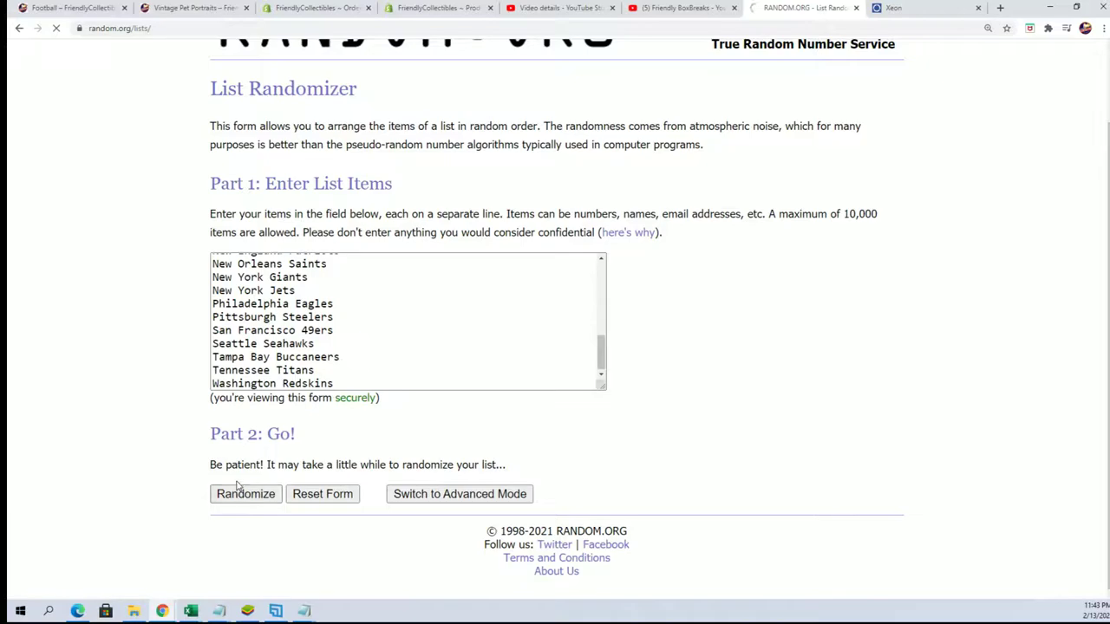
Reshuffle the team list six more times to reach a final random order
{"action": "scroll", "coordinate": [249, 420], "scroll_direction": "down", "scroll_amount": 3}
{"action": "left_click", "coordinate": [233, 493]}
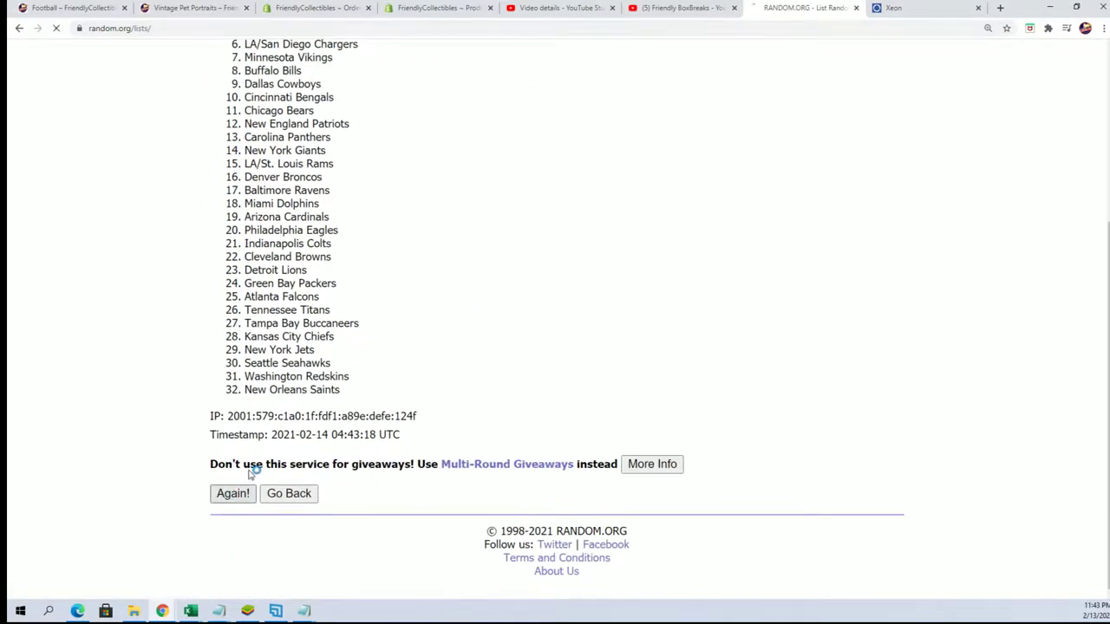
{"action": "scroll", "coordinate": [290, 486], "scroll_direction": "down", "scroll_amount": 5}
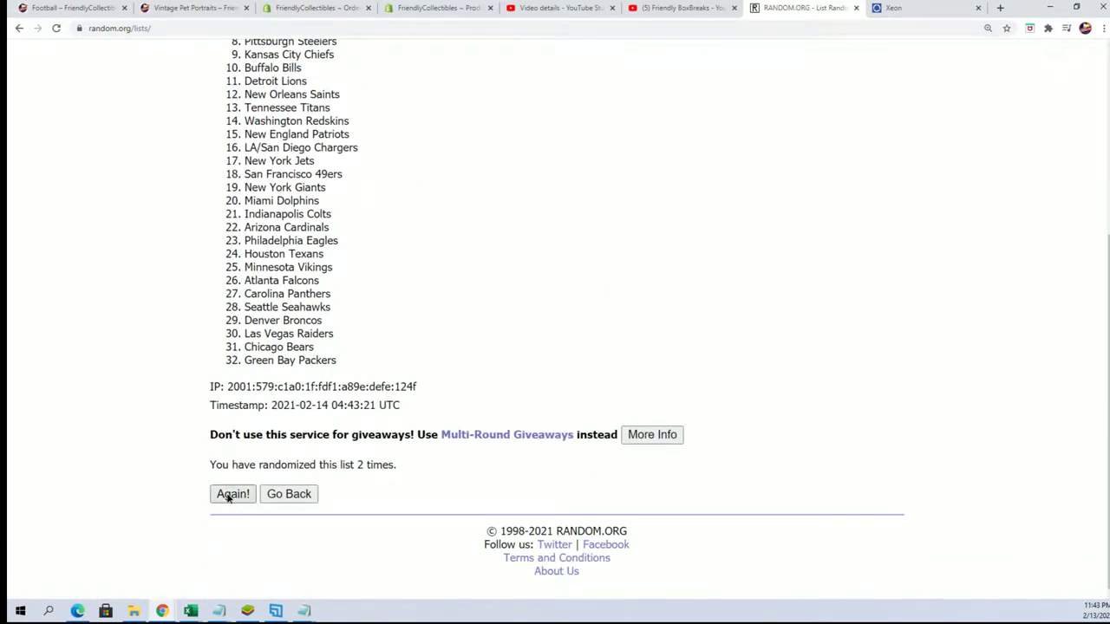
{"action": "left_click", "coordinate": [228, 494]}
{"action": "scroll", "coordinate": [223, 497], "scroll_direction": "down", "scroll_amount": 5}
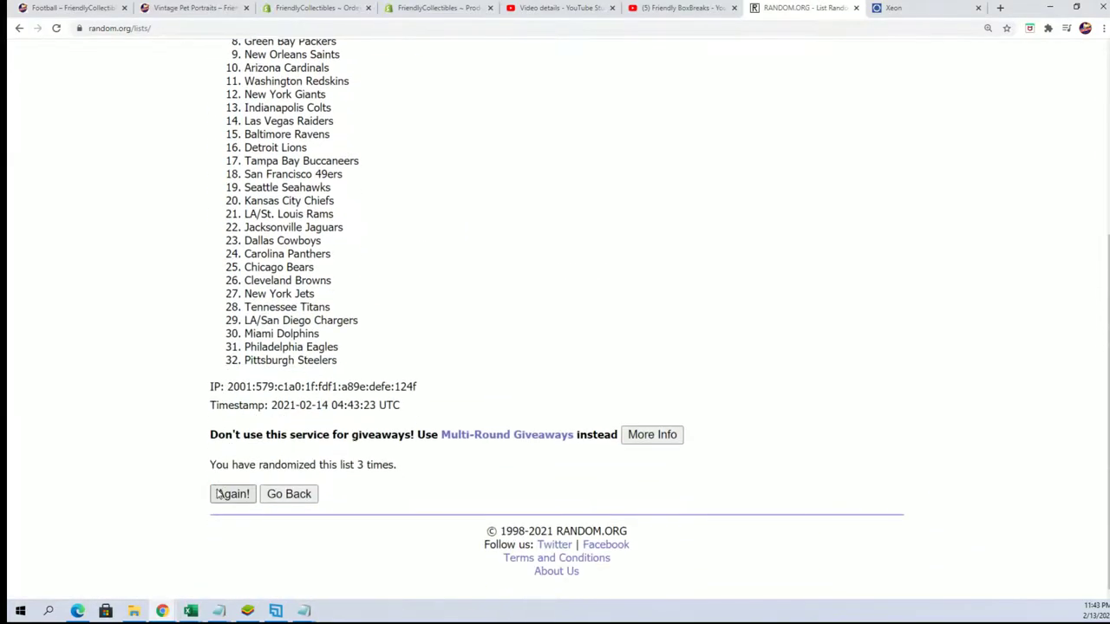
{"action": "left_click", "coordinate": [222, 498]}
{"action": "scroll", "coordinate": [202, 479], "scroll_direction": "down", "scroll_amount": 5}
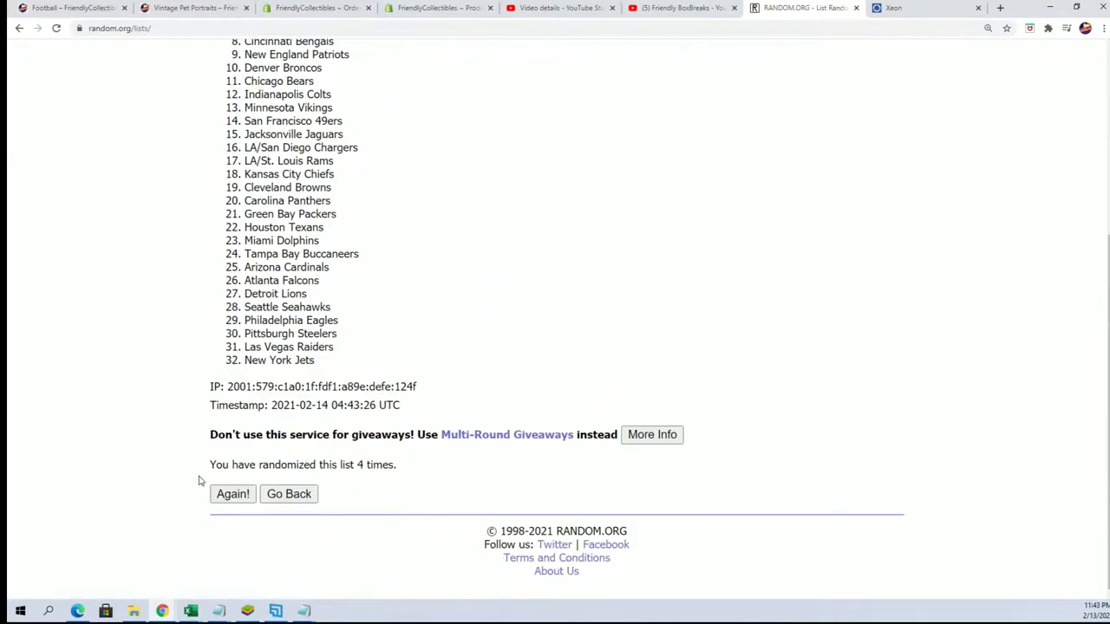
{"action": "left_click", "coordinate": [245, 496]}
{"action": "scroll", "coordinate": [221, 485], "scroll_direction": "down", "scroll_amount": 5}
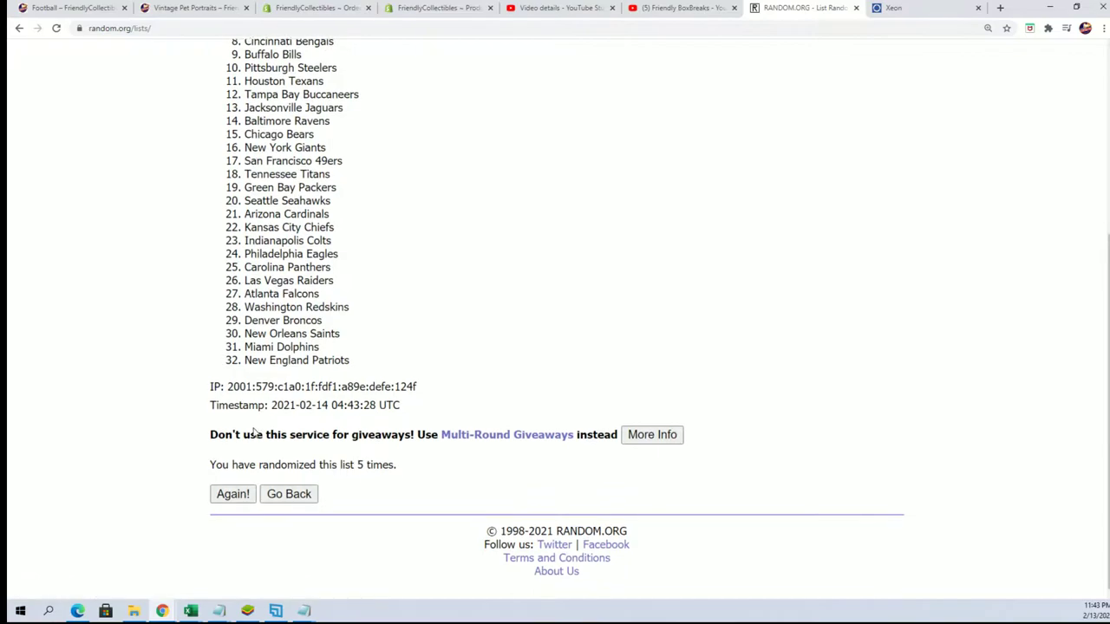
{"action": "left_click", "coordinate": [220, 488]}
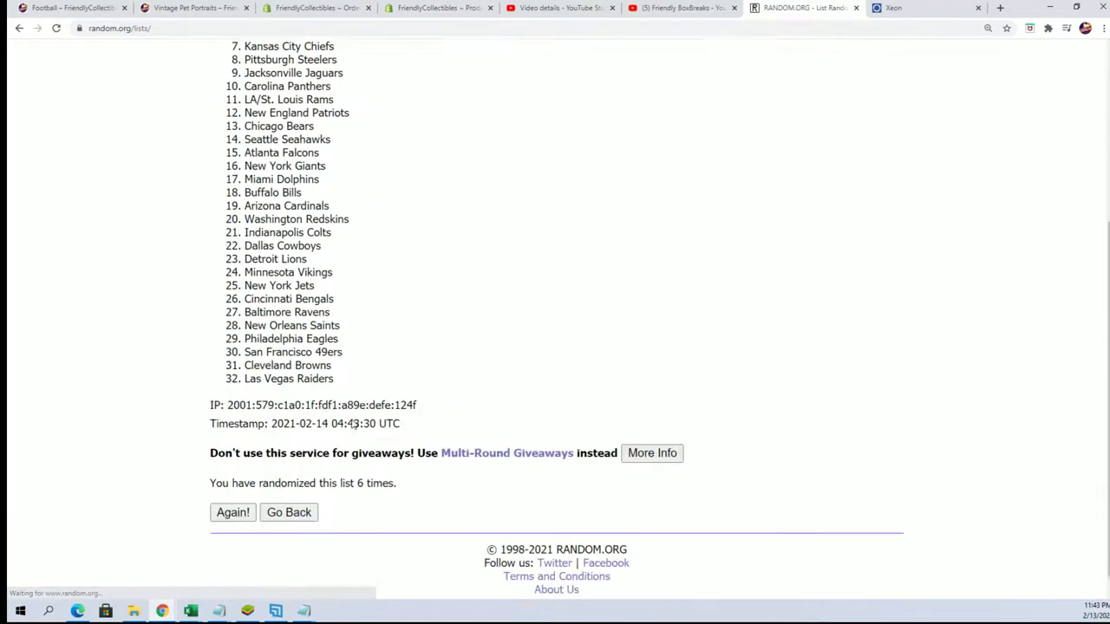
{"action": "scroll", "coordinate": [201, 476], "scroll_direction": "down", "scroll_amount": 2}
{"action": "left_click", "coordinate": [230, 495]}
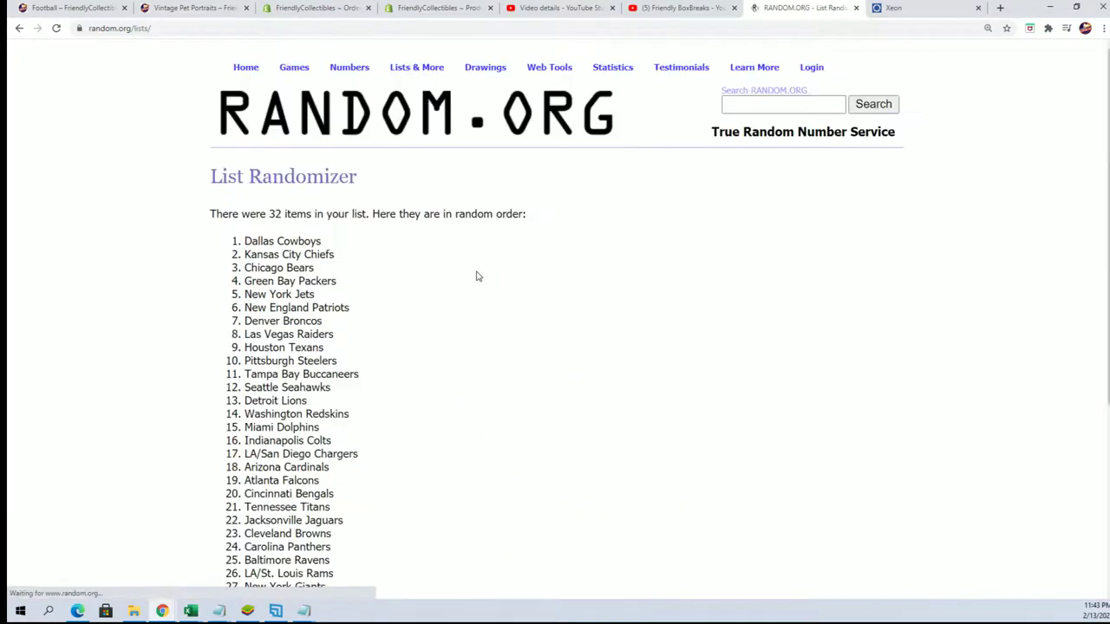
{"action": "scroll", "coordinate": [352, 180], "scroll_direction": "down", "scroll_amount": 2}
Copy all 32 randomized team names and switch back to the Excel workbook
{"action": "mouse_move", "coordinate": [245, 122]}
{"action": "left_mouse_down"}
{"action": "mouse_move", "coordinate": [360, 523]}
{"action": "mouse_move", "coordinate": [392, 518]}
{"action": "left_mouse_up"}
{"action": "right_click", "coordinate": [297, 349]}
{"action": "left_click", "coordinate": [312, 353]}
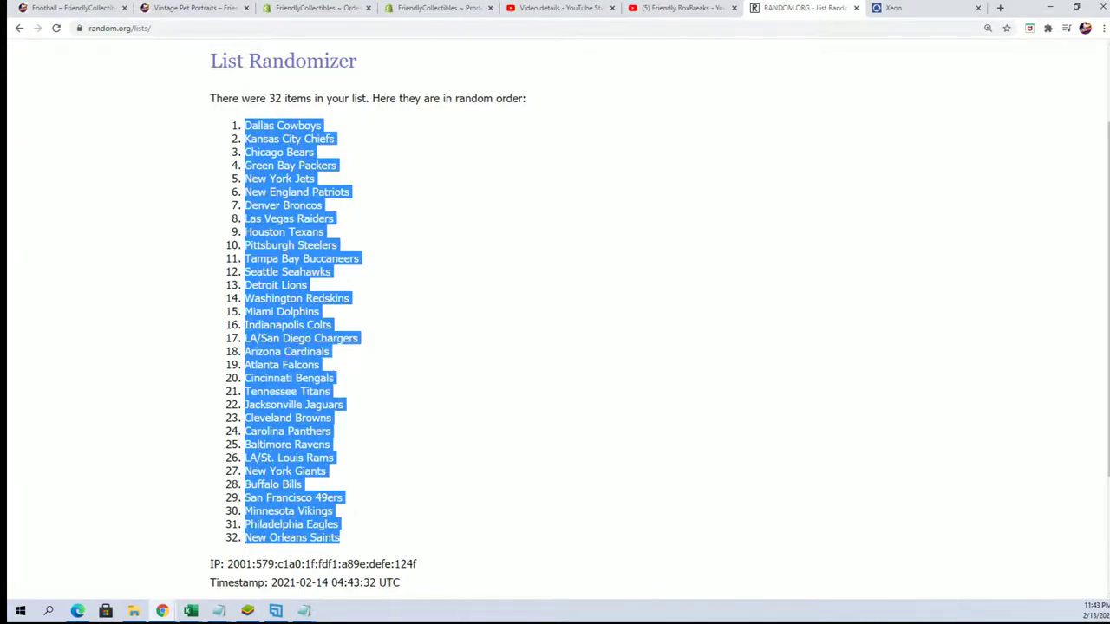
{"action": "key", "text": "alt+Tab"}
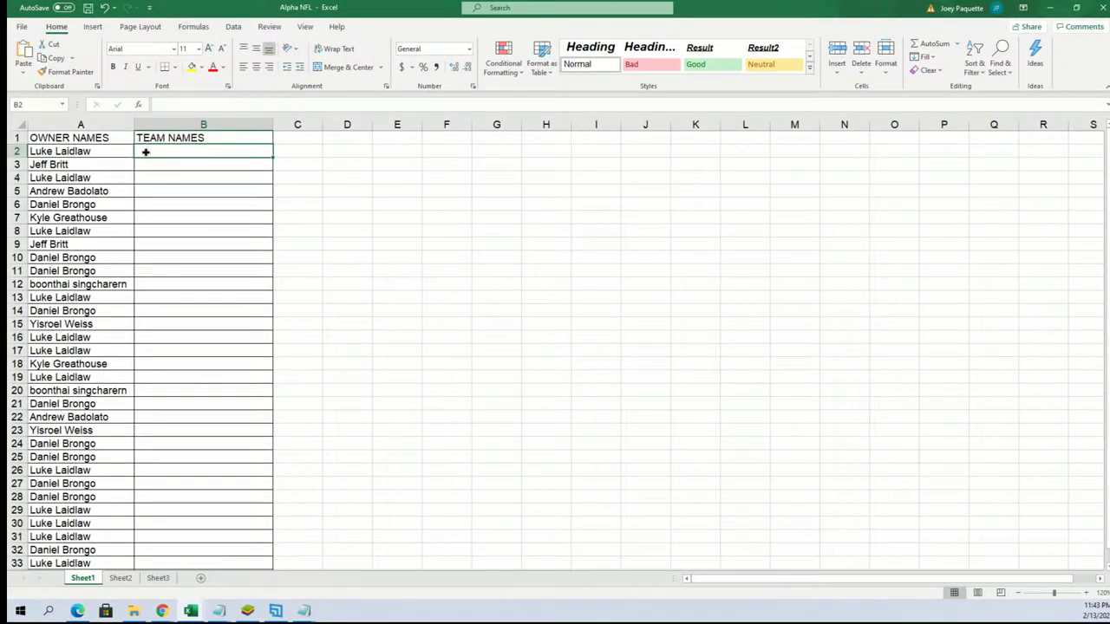
Paste the randomized team names into B2:B33 as plain text, then clear the paste prompt and selection
{"action": "right_click", "coordinate": [147, 152]}
{"action": "left_click", "coordinate": [193, 231]}
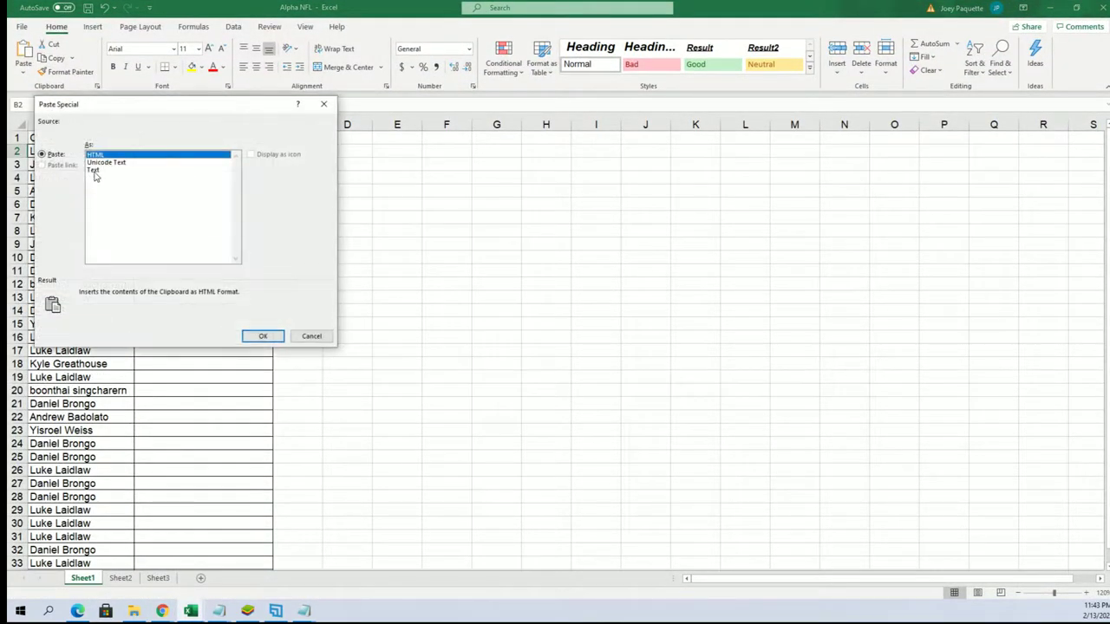
{"action": "left_click", "coordinate": [97, 163]}
{"action": "left_click", "coordinate": [96, 170]}
{"action": "left_click", "coordinate": [245, 335]}
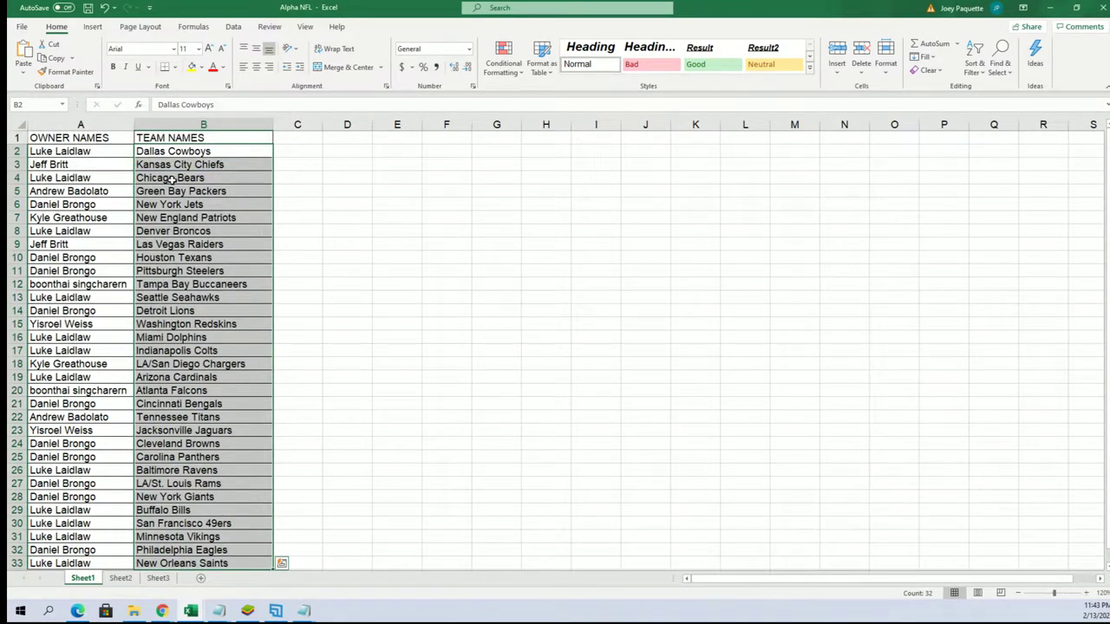
{"action": "key", "text": "Escape"}
{"action": "left_click", "coordinate": [109, 402]}
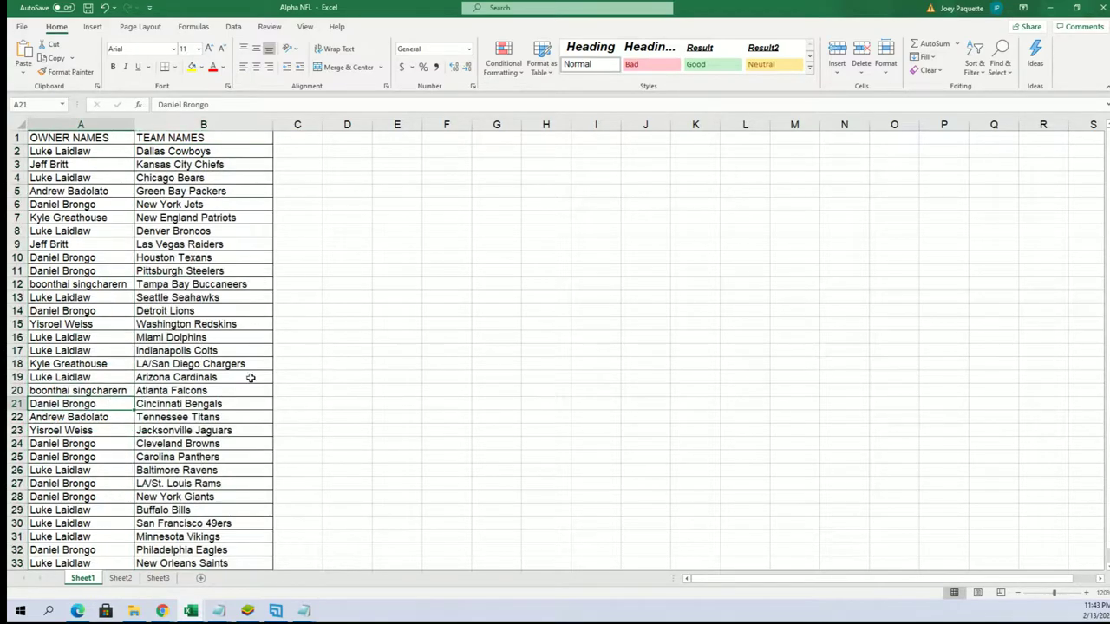
{"action": "left_click", "coordinate": [123, 361]}
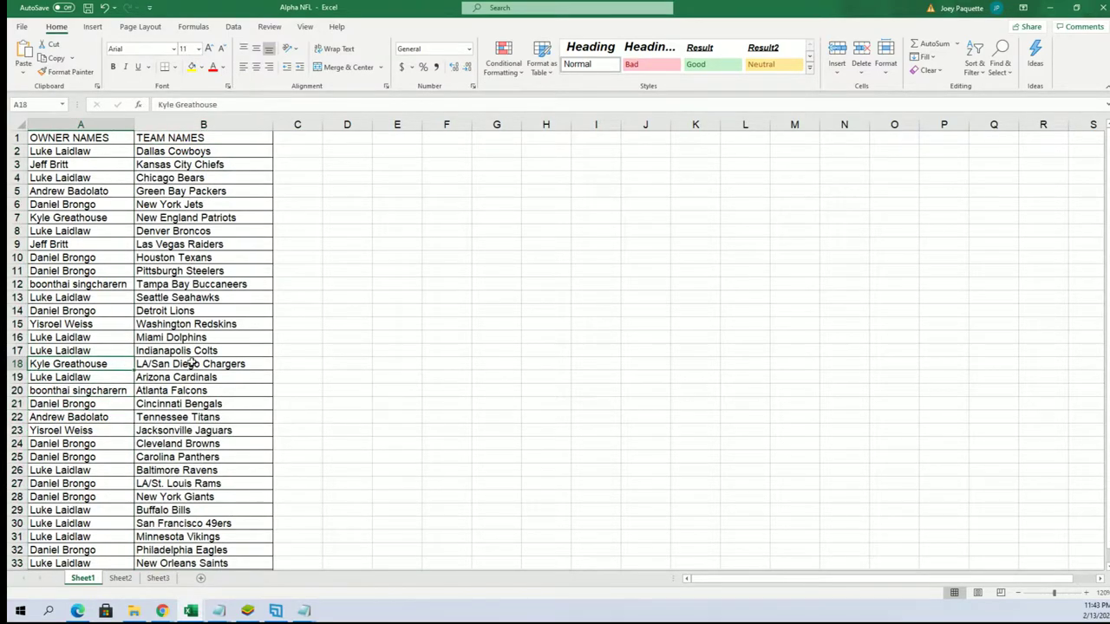
{"action": "left_click", "coordinate": [125, 219]}
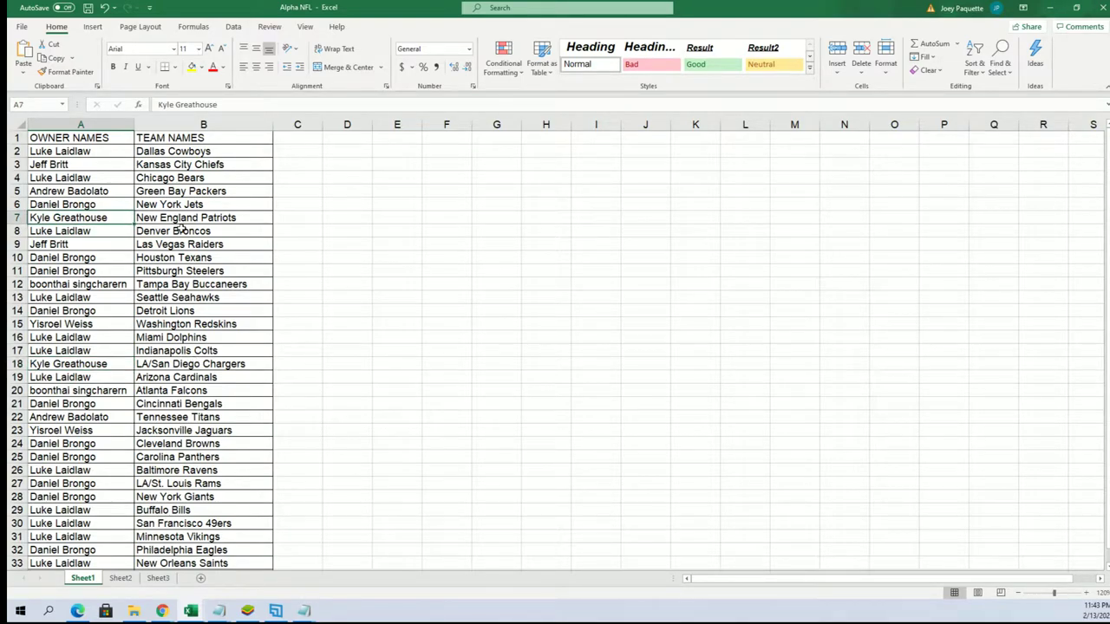
{"action": "left_click", "coordinate": [124, 192]}
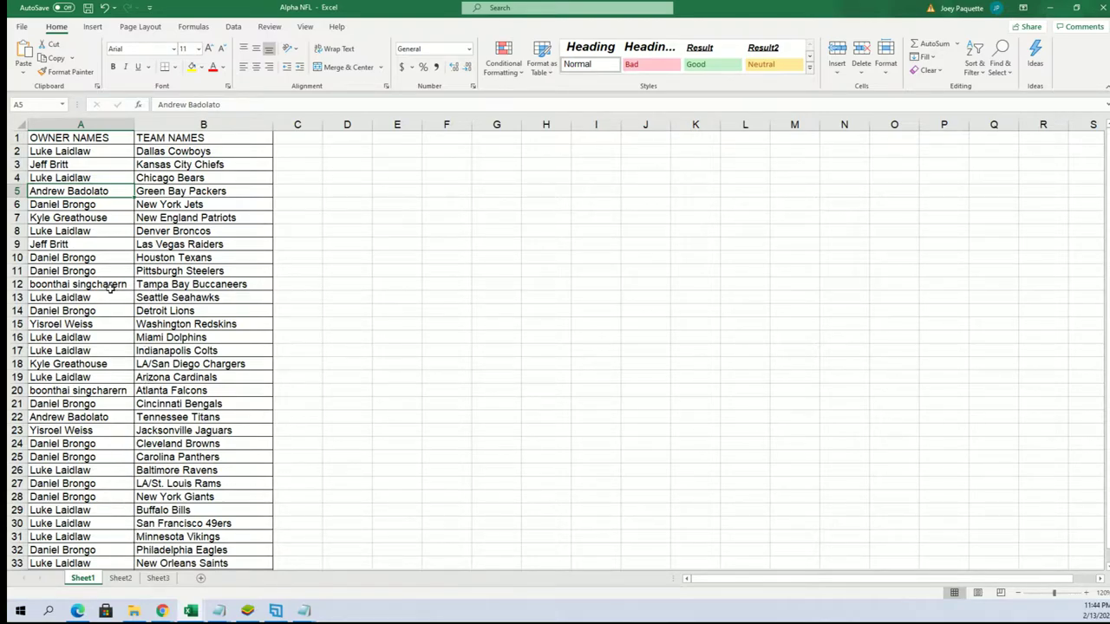
{"action": "left_click", "coordinate": [77, 164]}
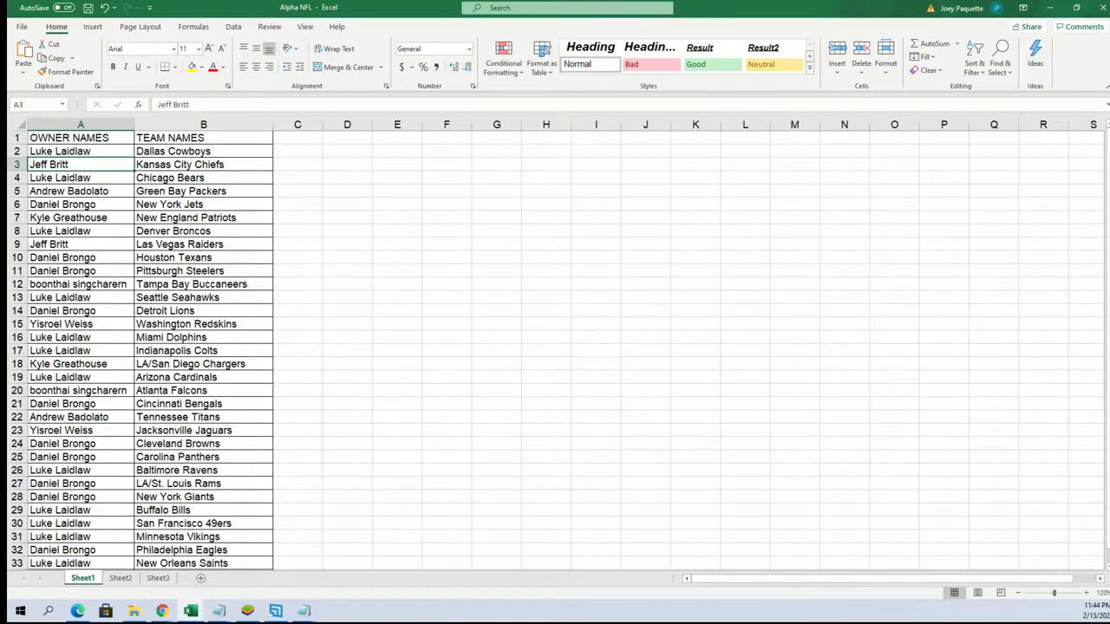